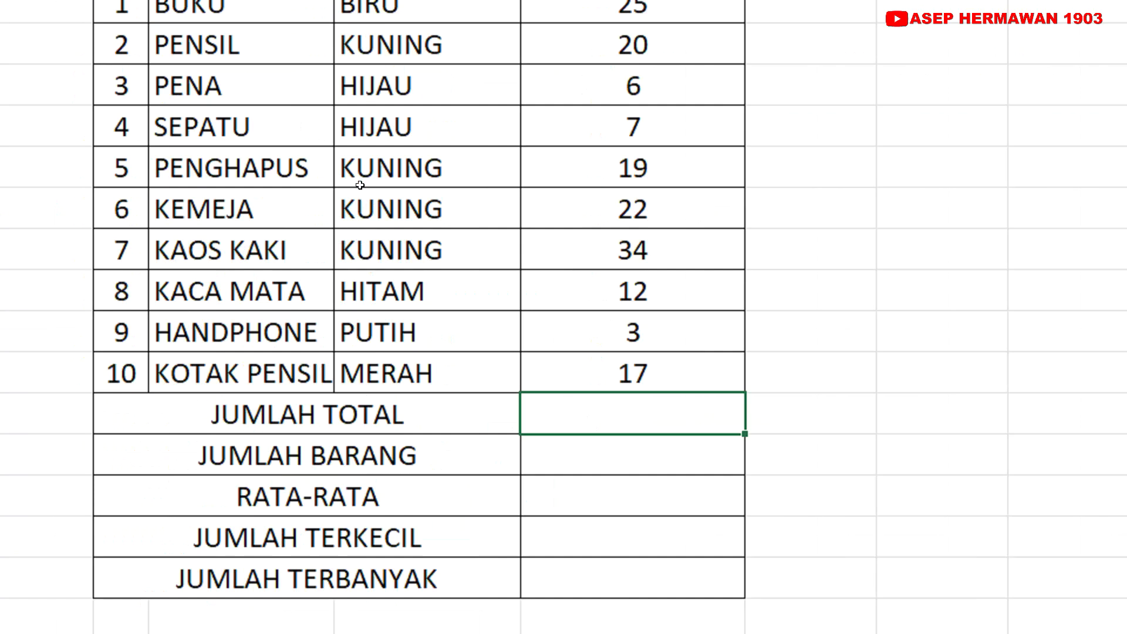
Put =SUM(I3:I12) in the cell beside JUMLAH TOTAL so it shows 165
click(364, 462)
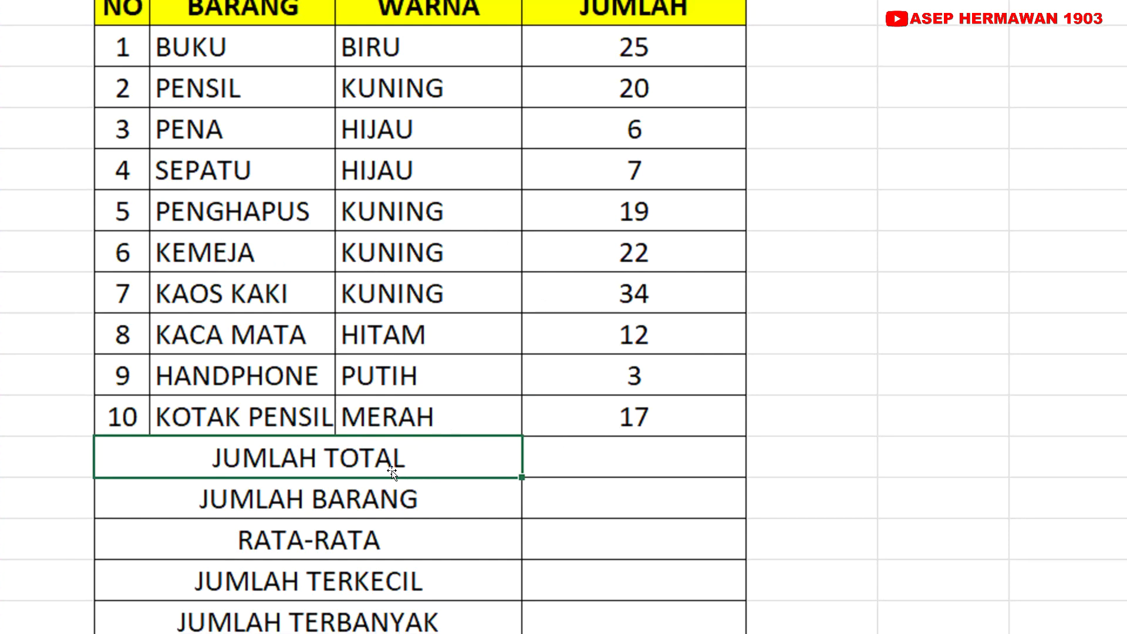
click(572, 447)
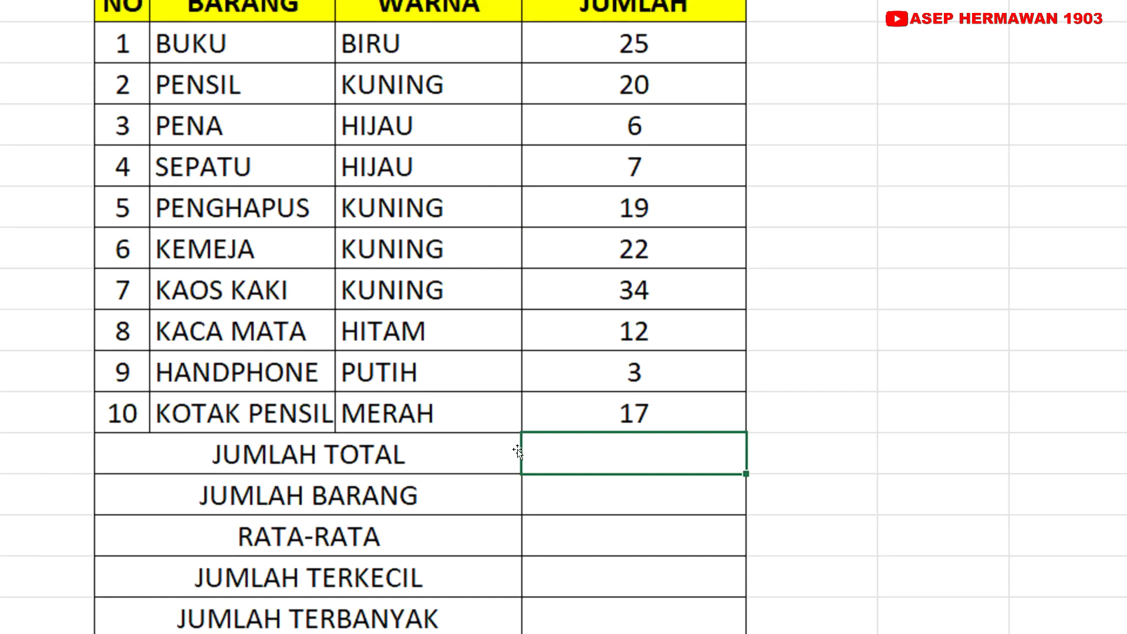
text(=)
text(SUM()
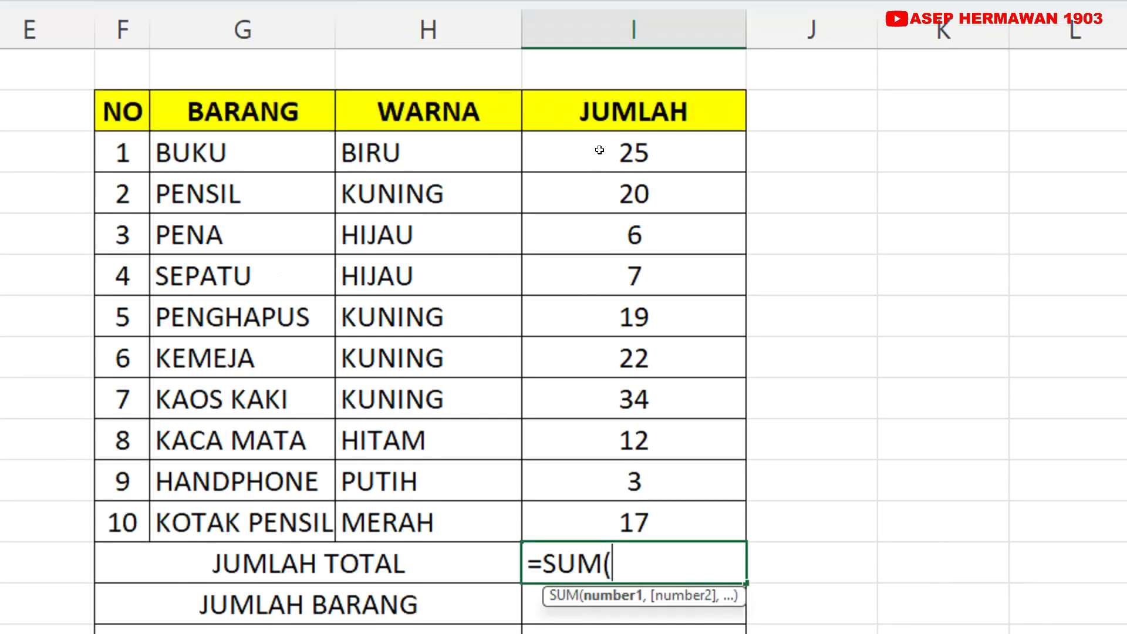
drag(596, 44, 616, 402)
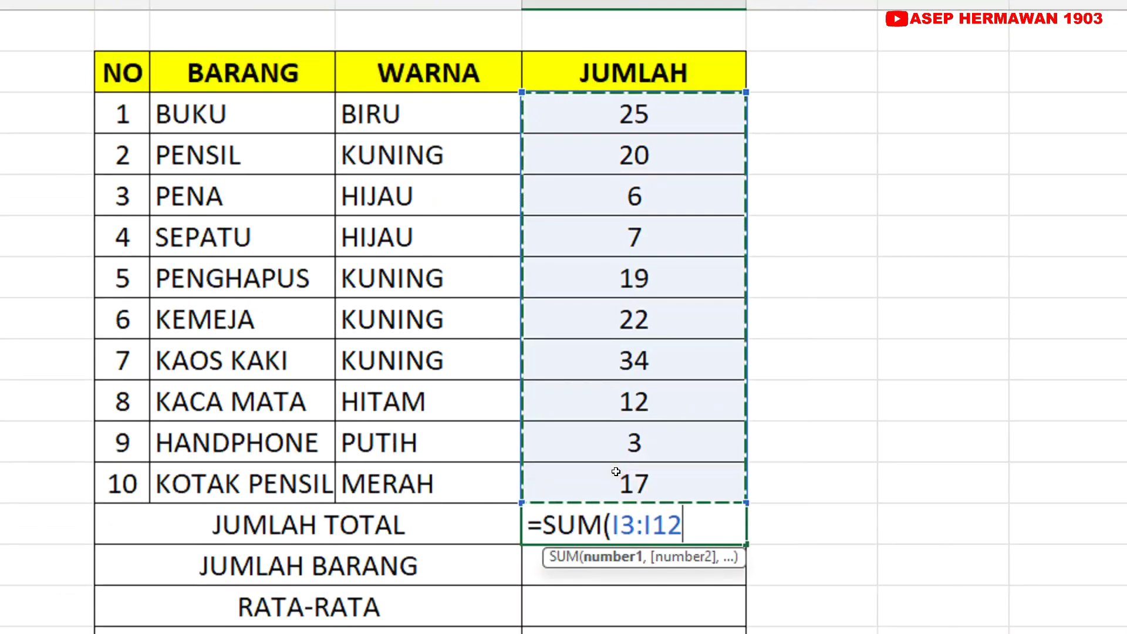
text())
key(Return)
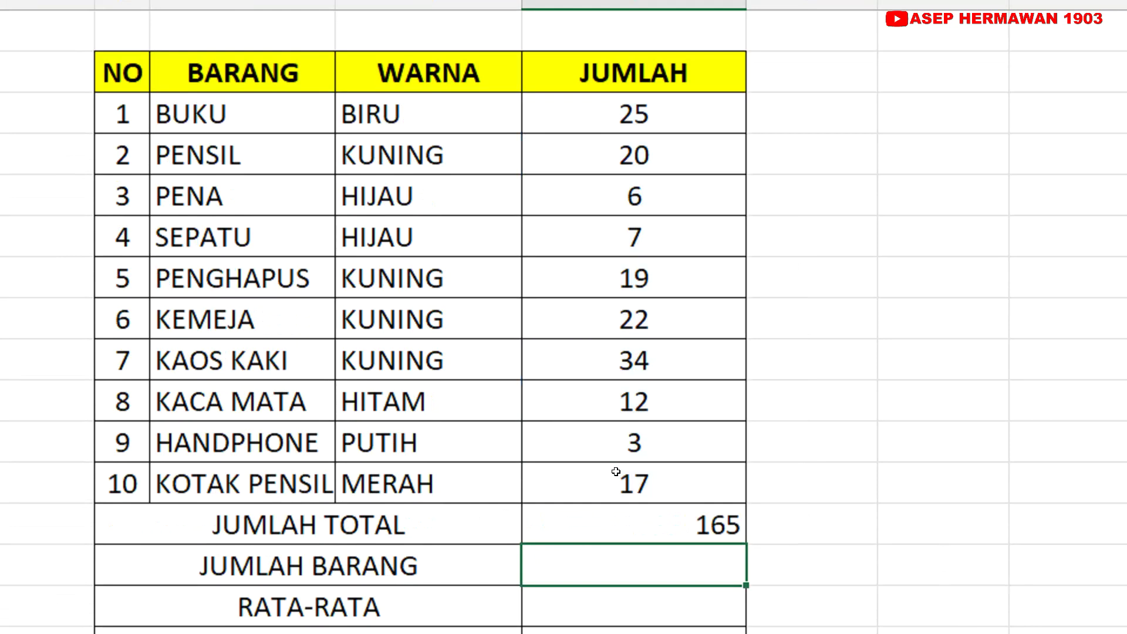
Put =COUNT(I3:I12) in the cell beside JUMLAH BARANG so it shows 10
click(637, 472)
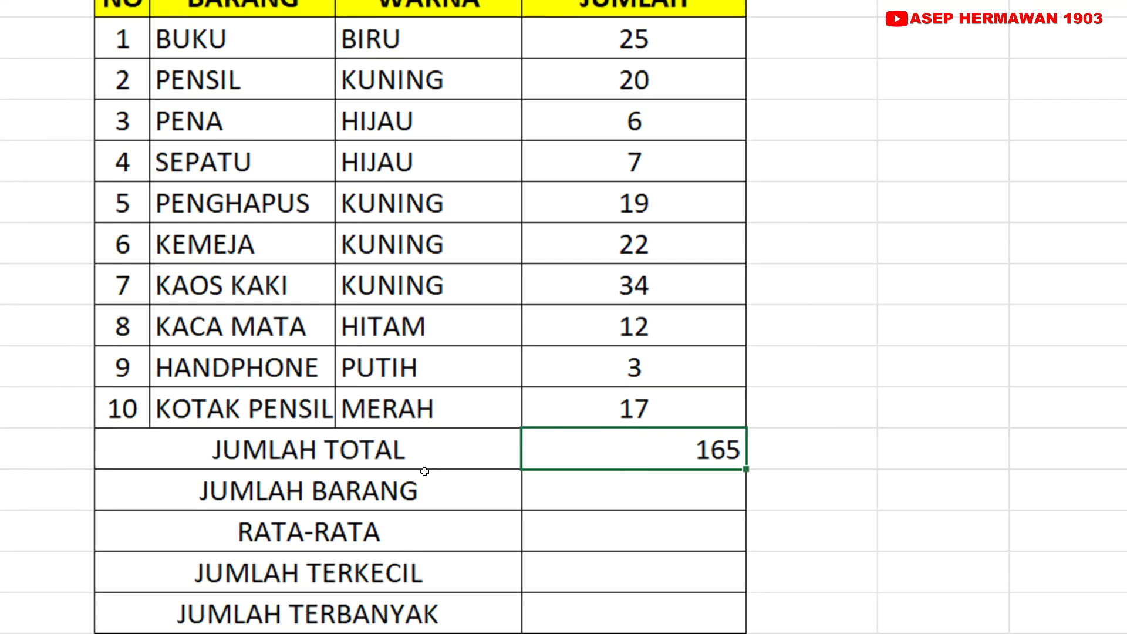
click(400, 471)
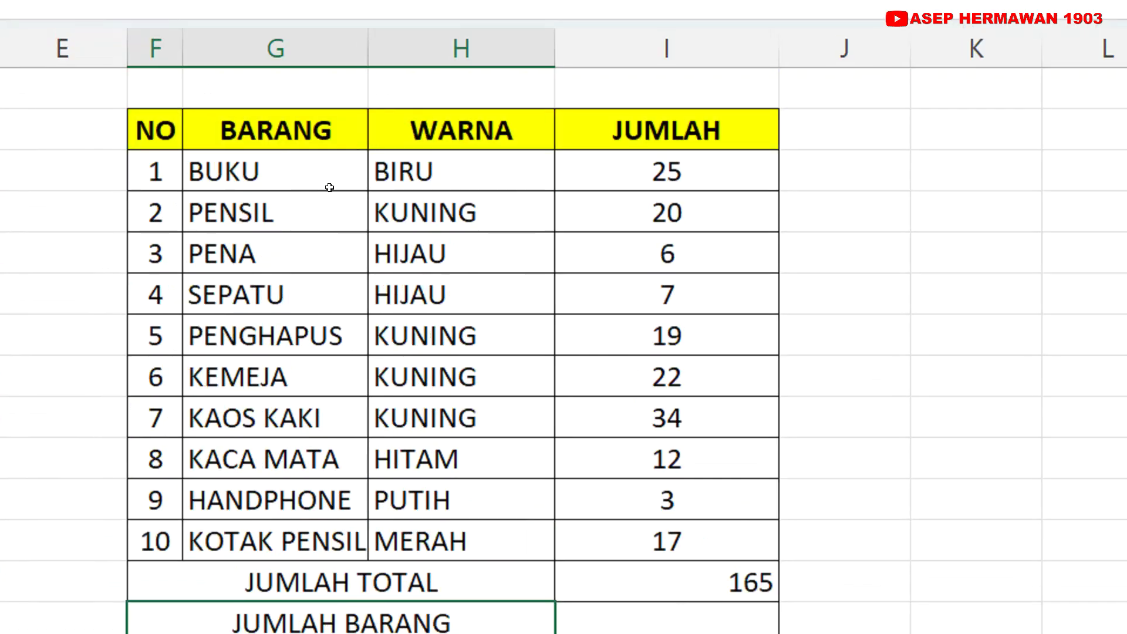
click(700, 472)
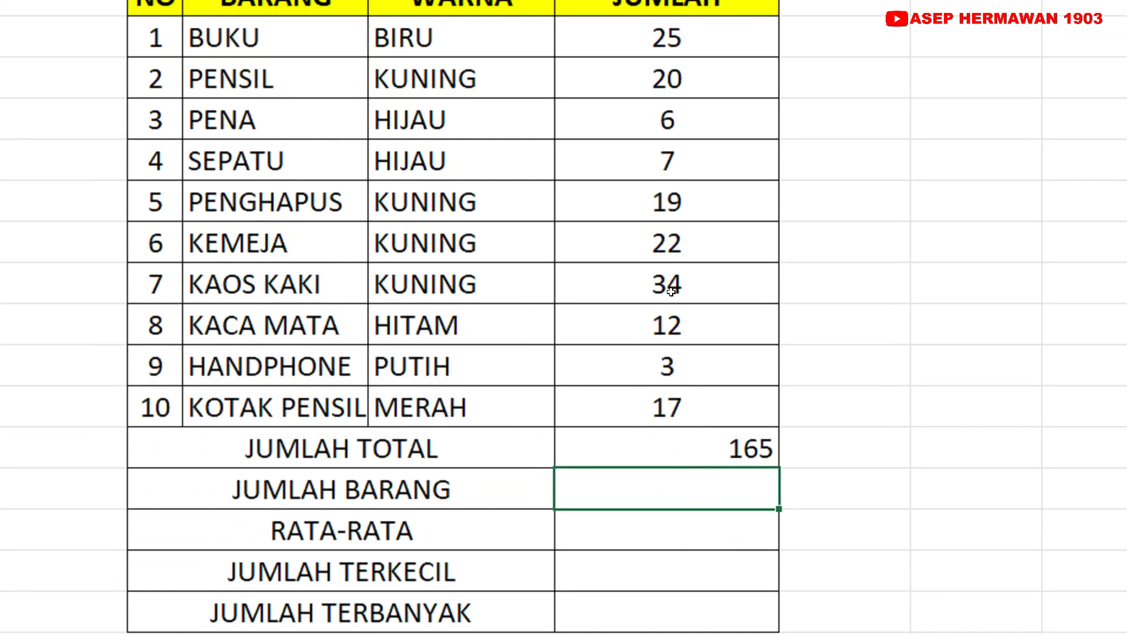
text(=COUN)
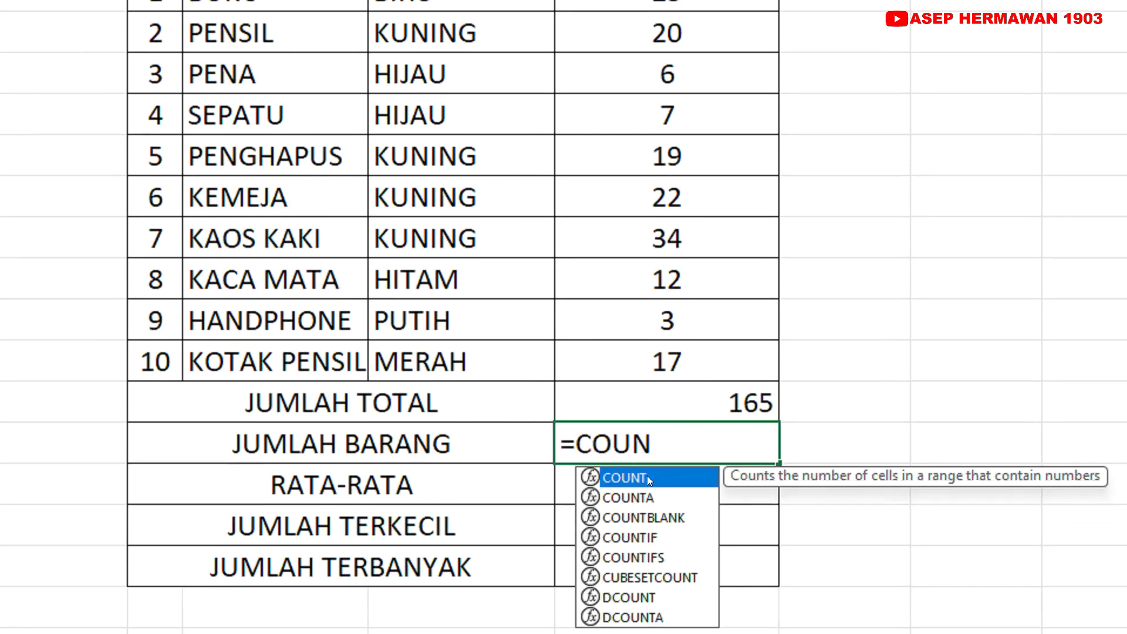
double_click(647, 477)
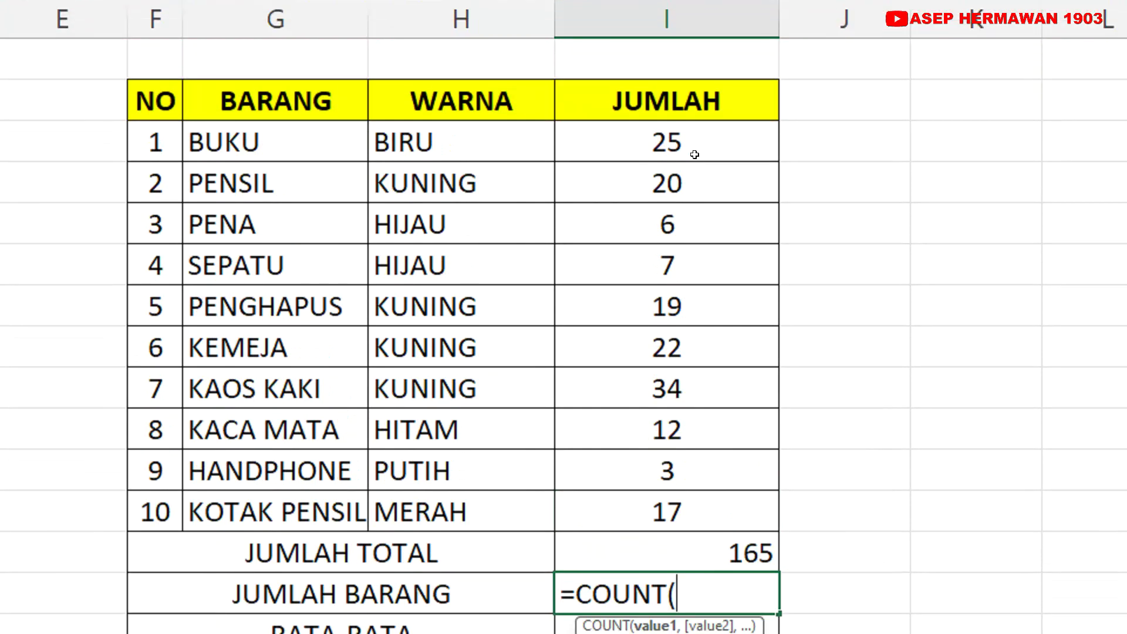
drag(685, 149, 684, 490)
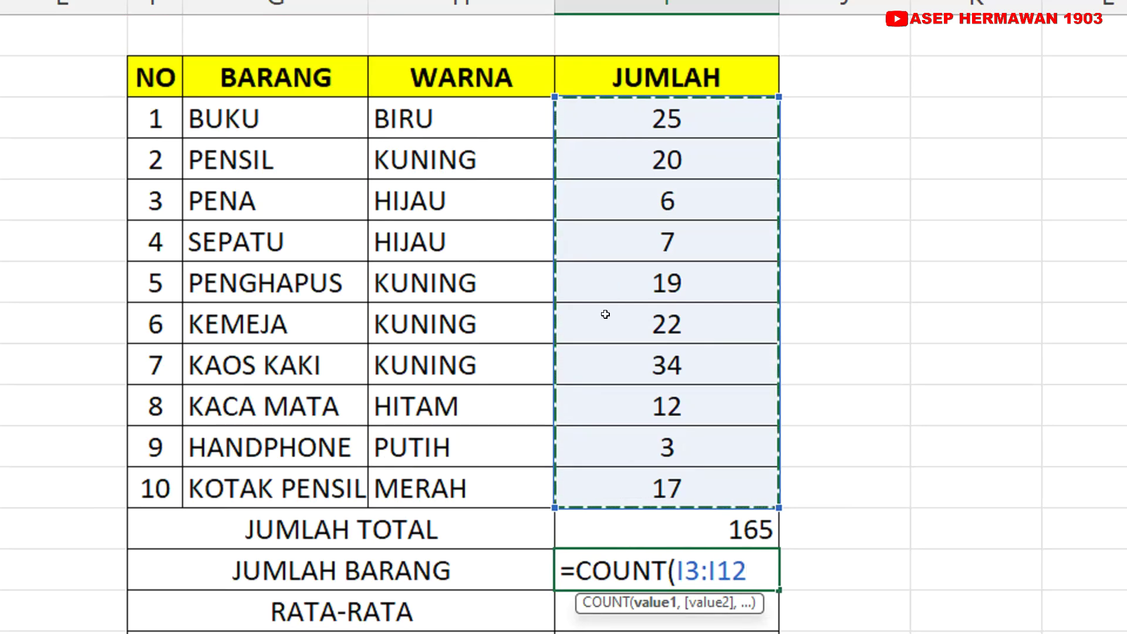
text())
key(Return)
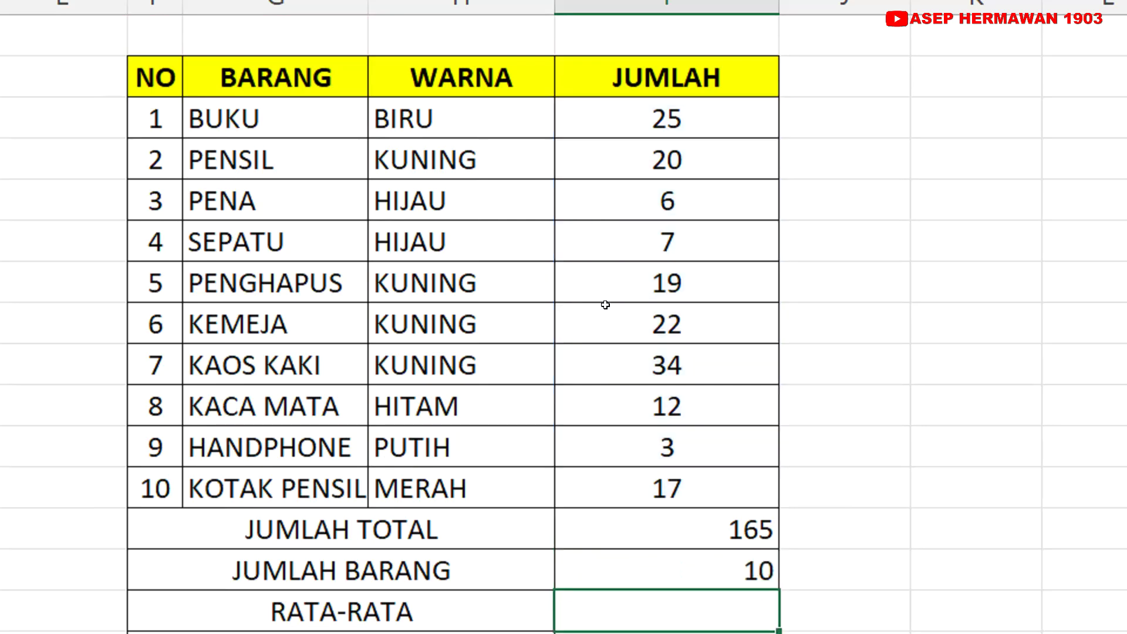
Put =AVERAGE(I3:I12) in the cell beside RATA-RATA so it shows 16.5
scroll(687, 455, down, 1)
click(693, 461)
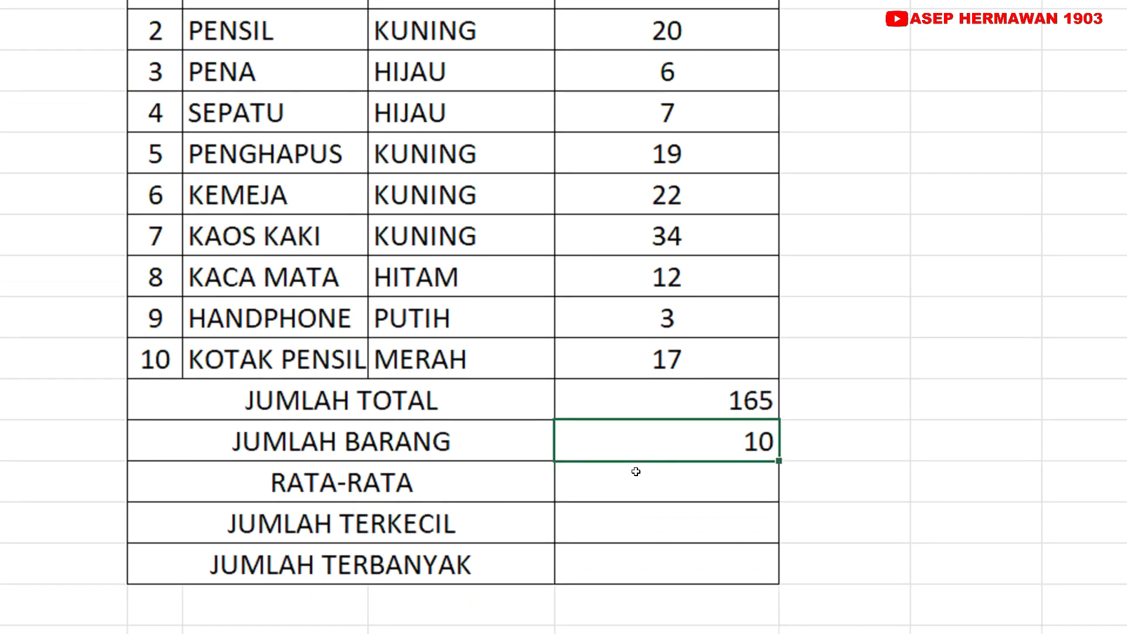
click(636, 472)
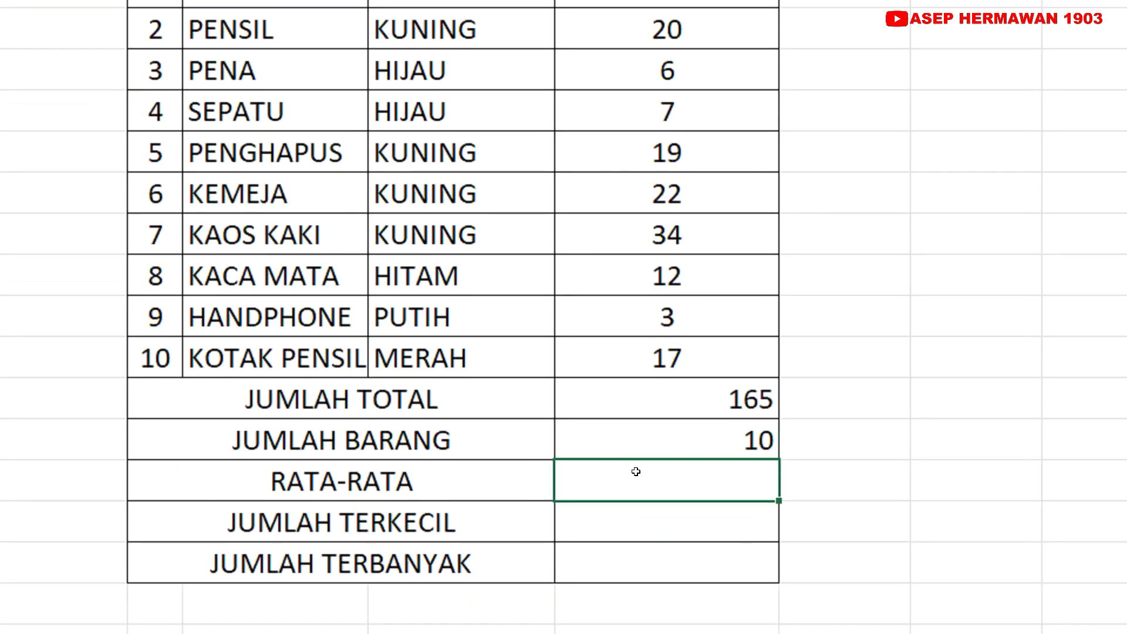
text(=)
text(AVER)
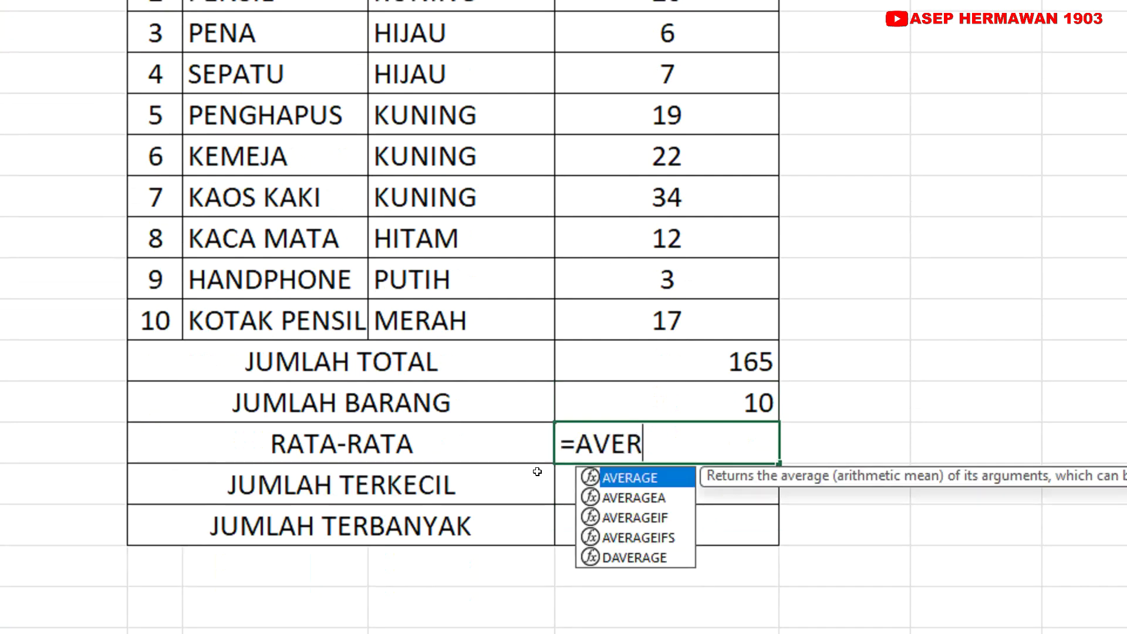
double_click(637, 468)
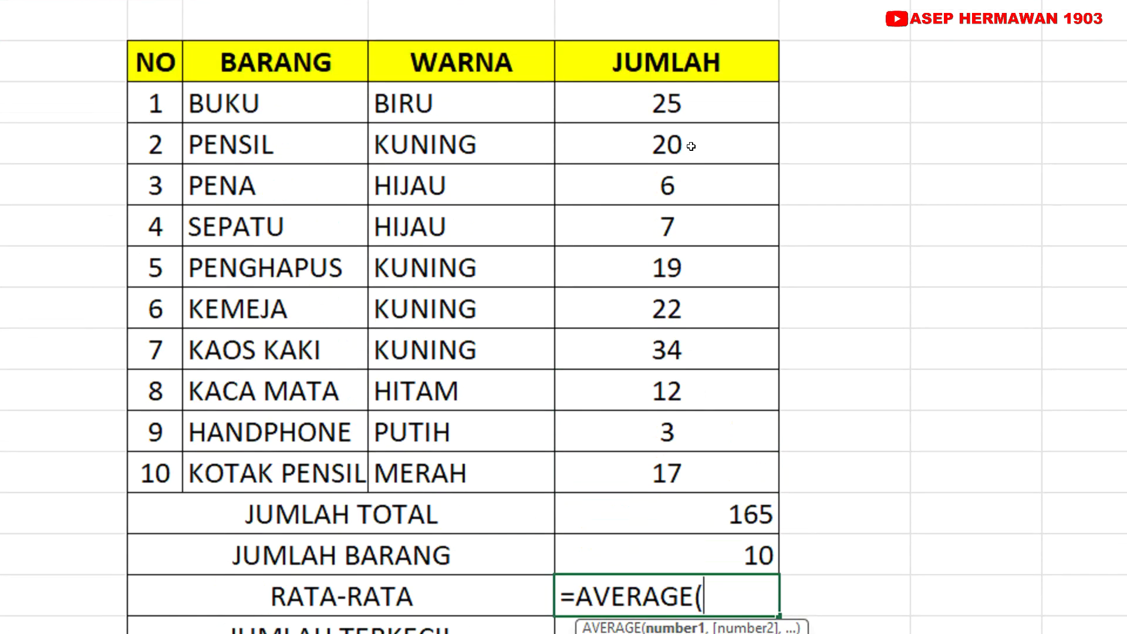
drag(687, 104, 687, 471)
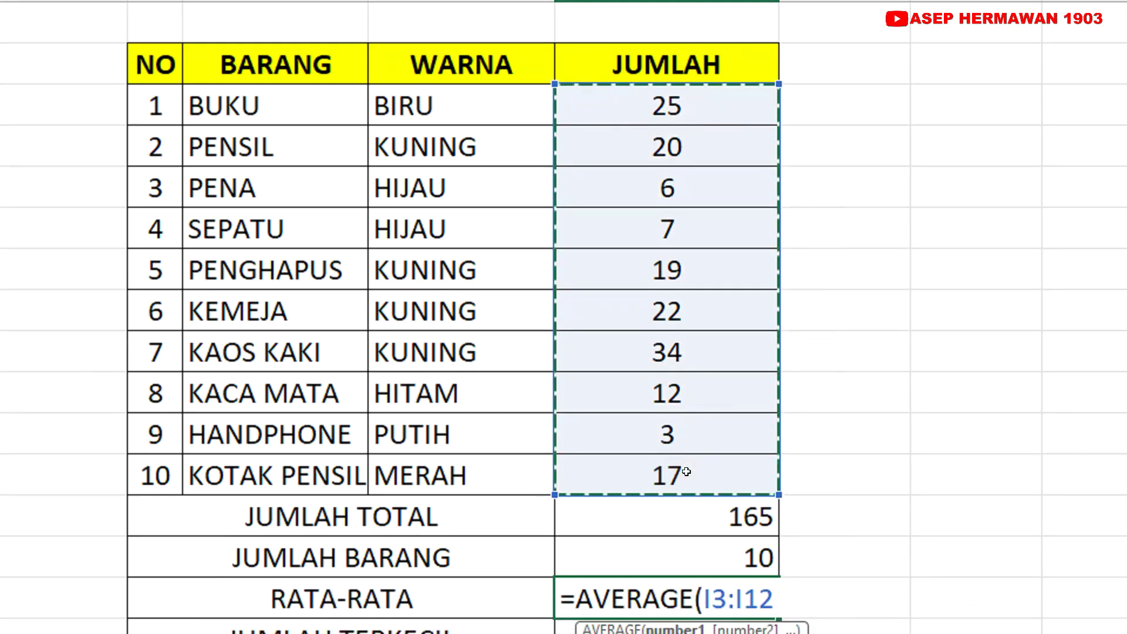
text())
key(Return)
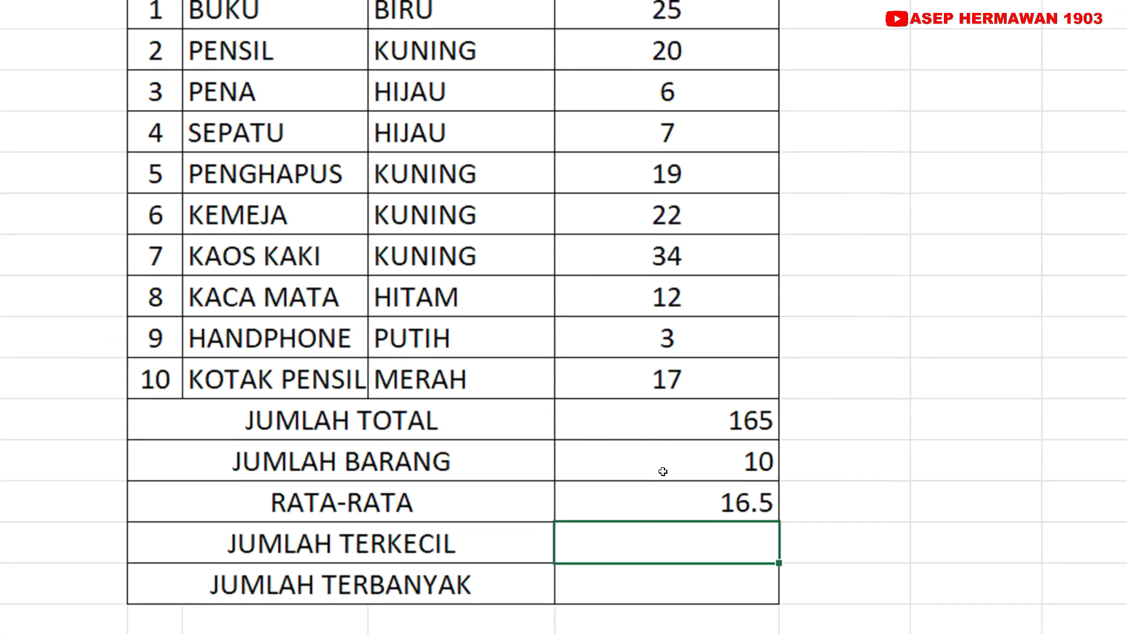
Put =MIN(I3:I12) in the JUMLAH TERKECIL value cell so it shows 3
click(666, 473)
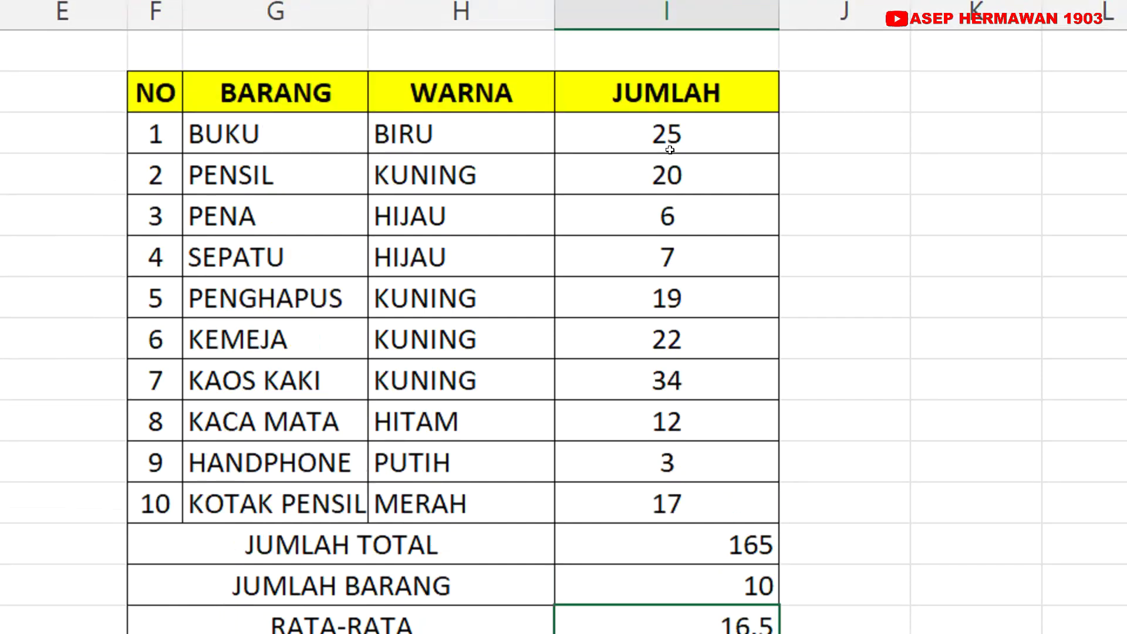
drag(671, 155, 667, 511)
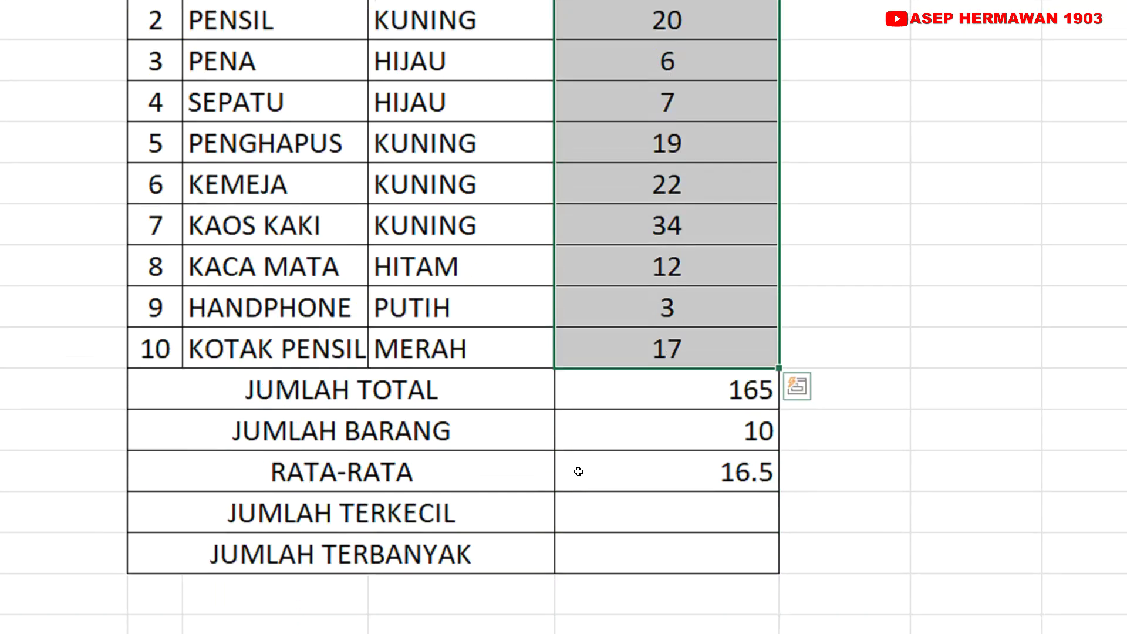
click(579, 467)
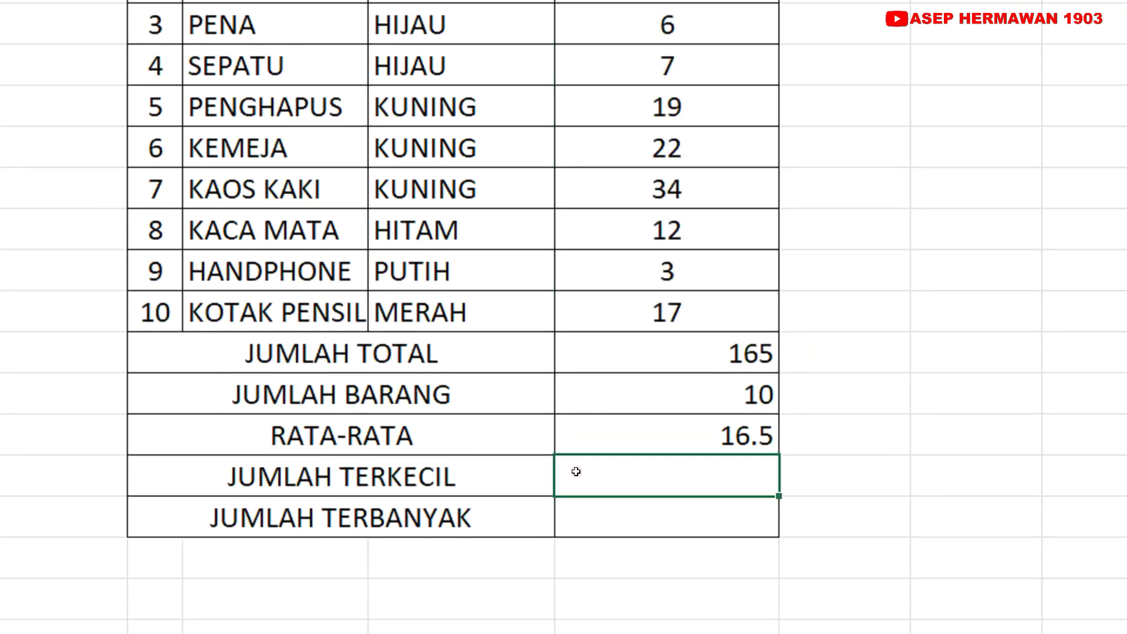
text(=)
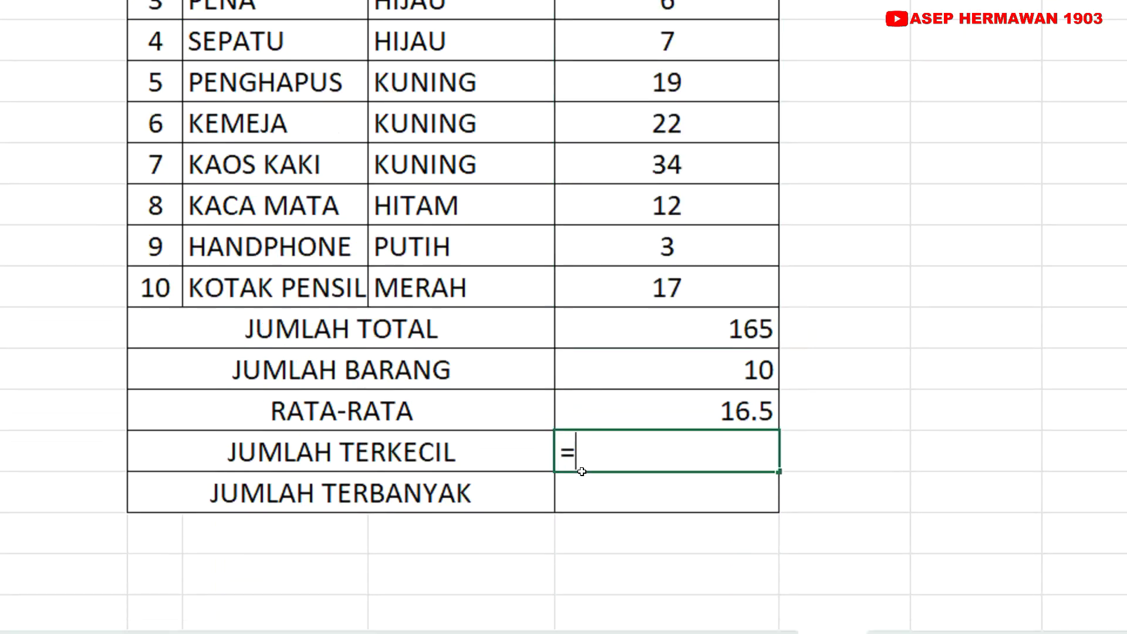
text(MIN)
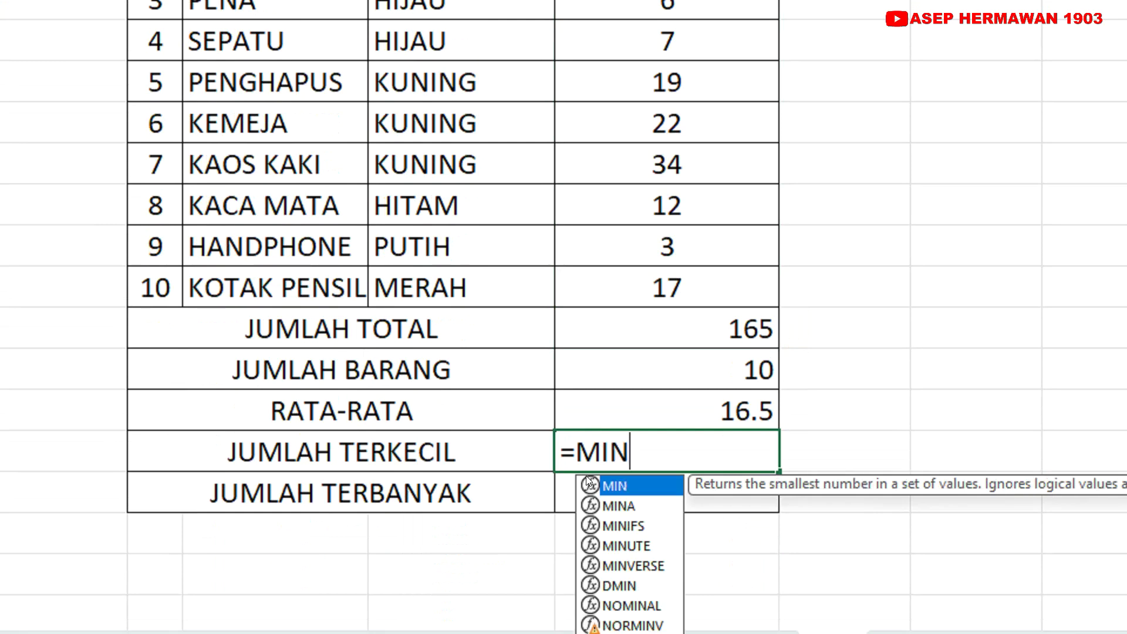
double_click(587, 478)
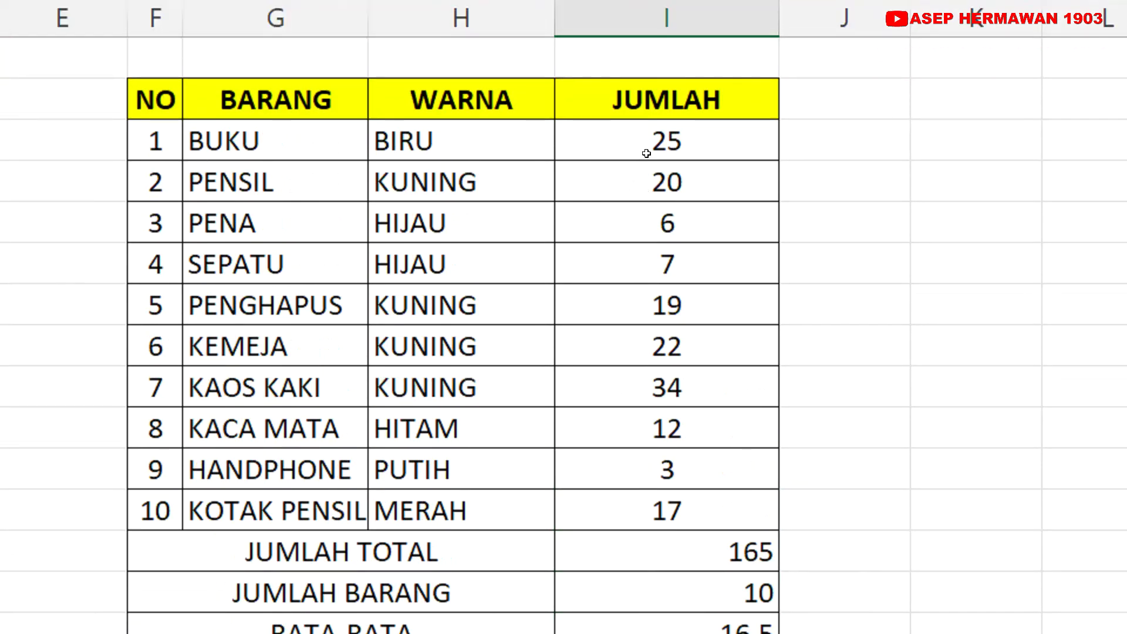
drag(657, 152, 657, 520)
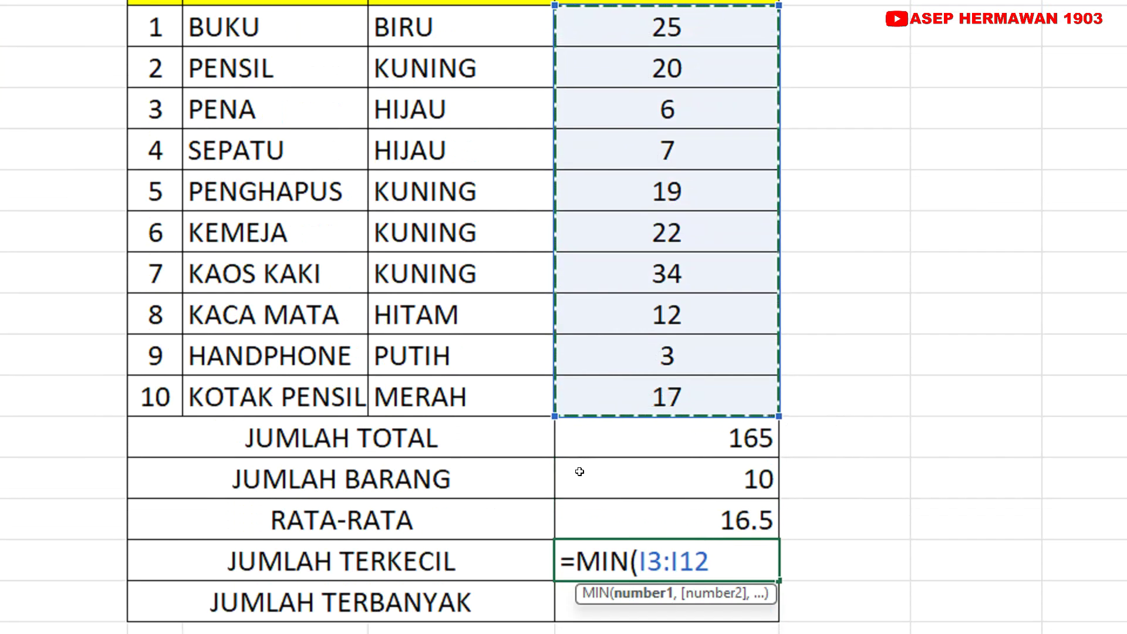
text())
key(Return)
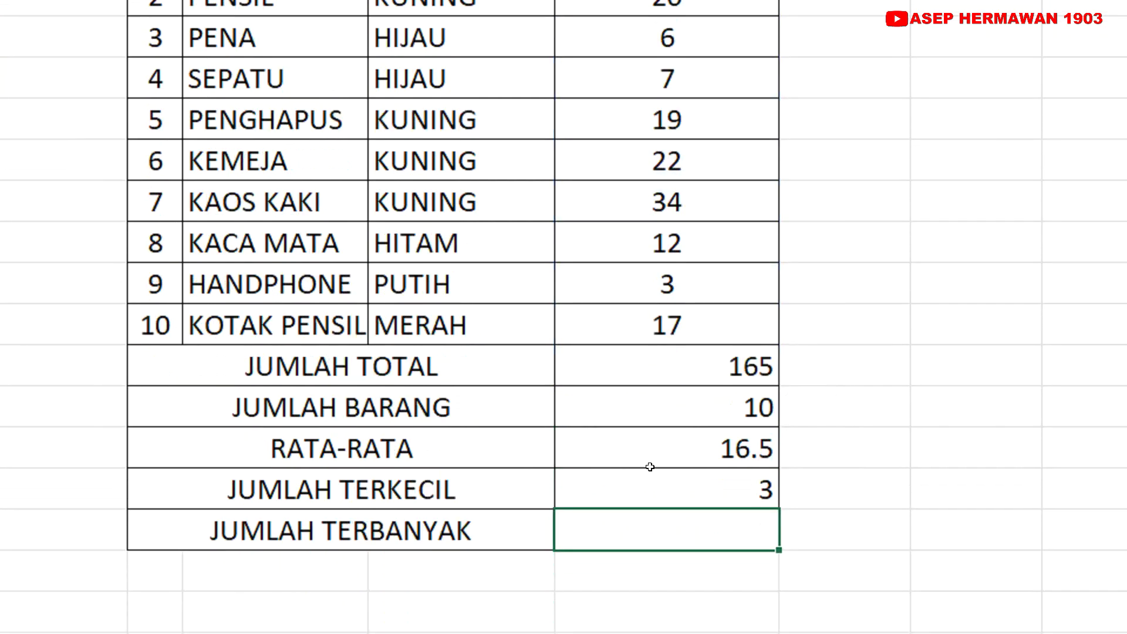
Put =MAX(I3:I12) in the JUMLAH TERBANYAK value cell so it shows 34
click(651, 470)
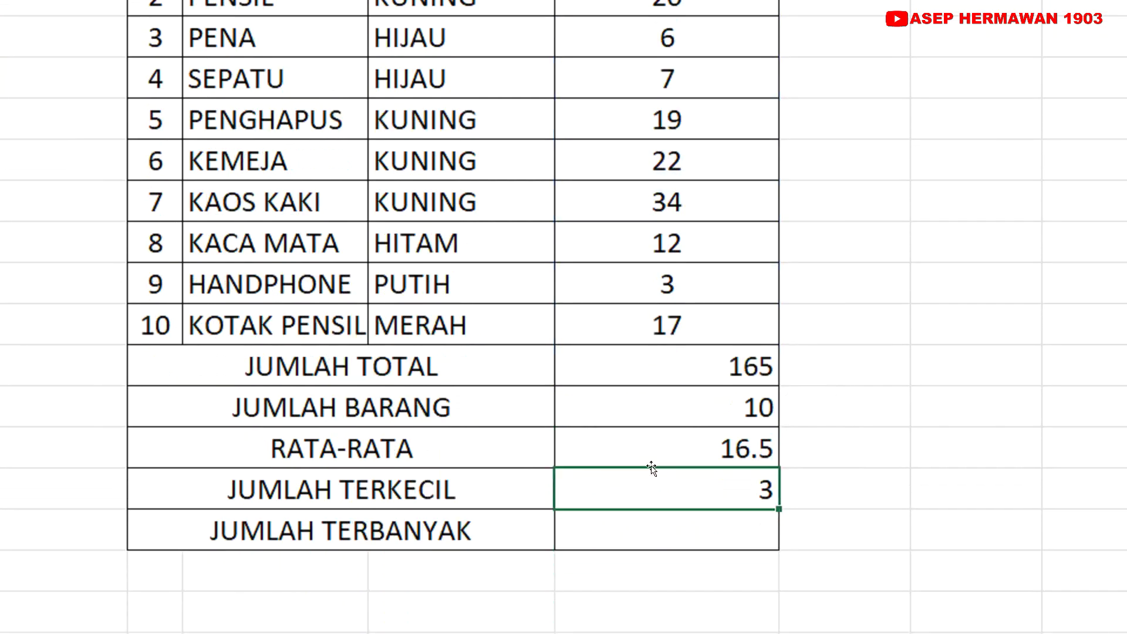
click(655, 468)
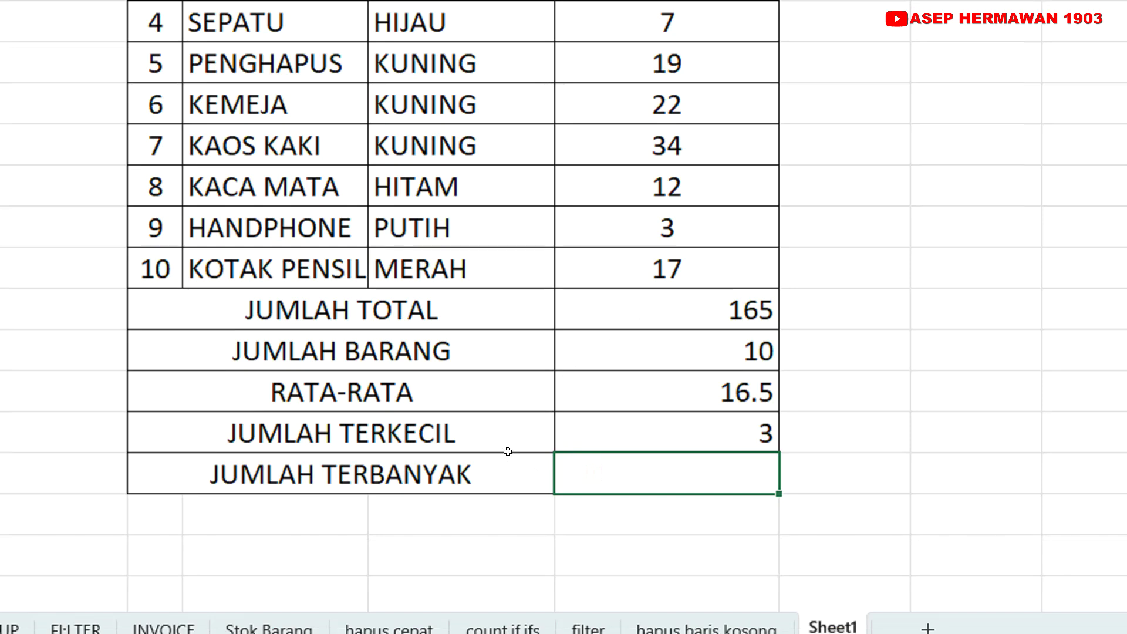
text(=MAX)
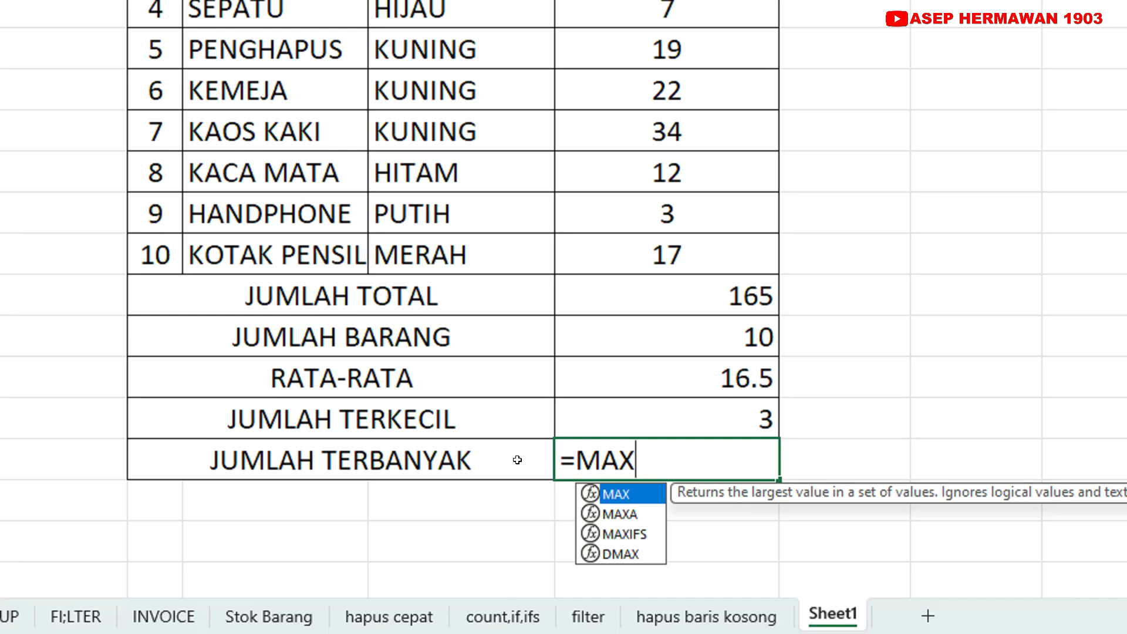
text(()
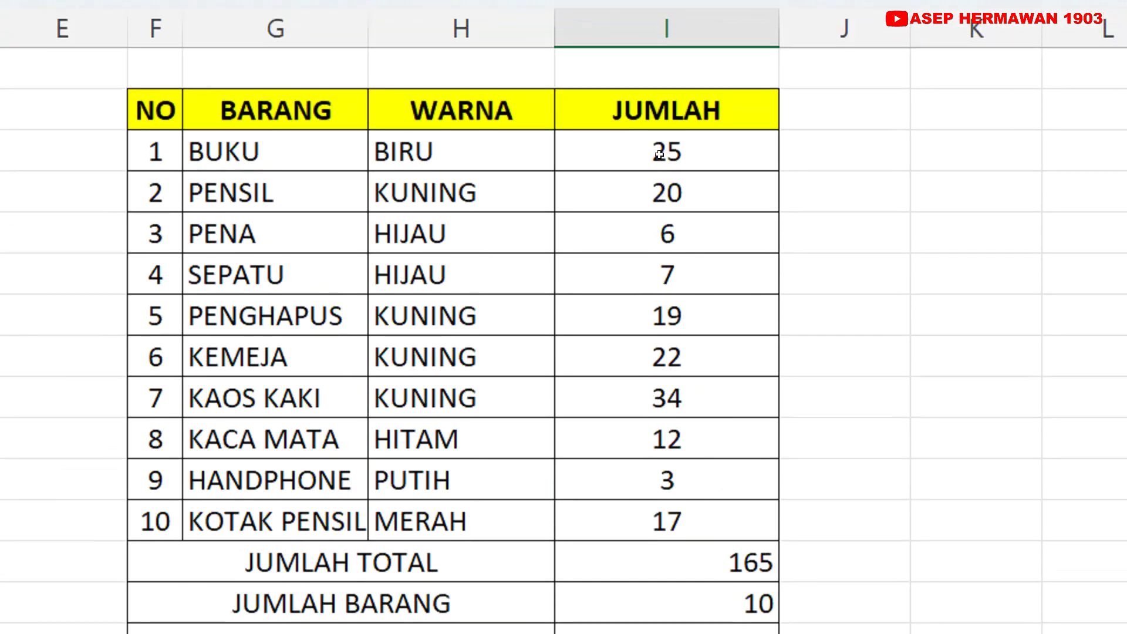
drag(658, 153, 652, 472)
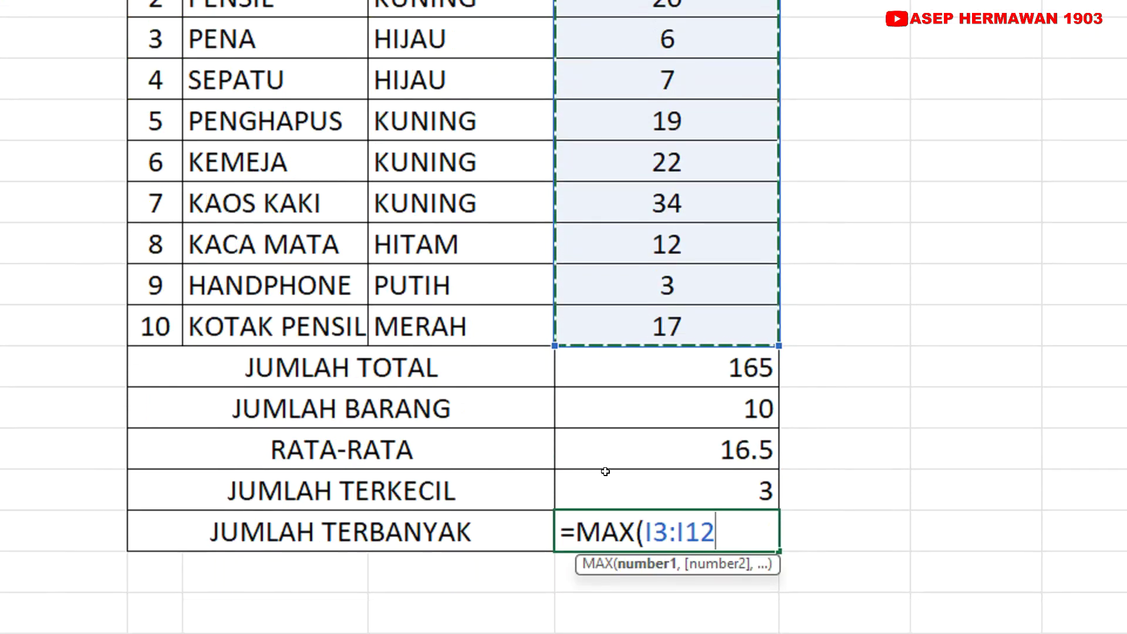
text())
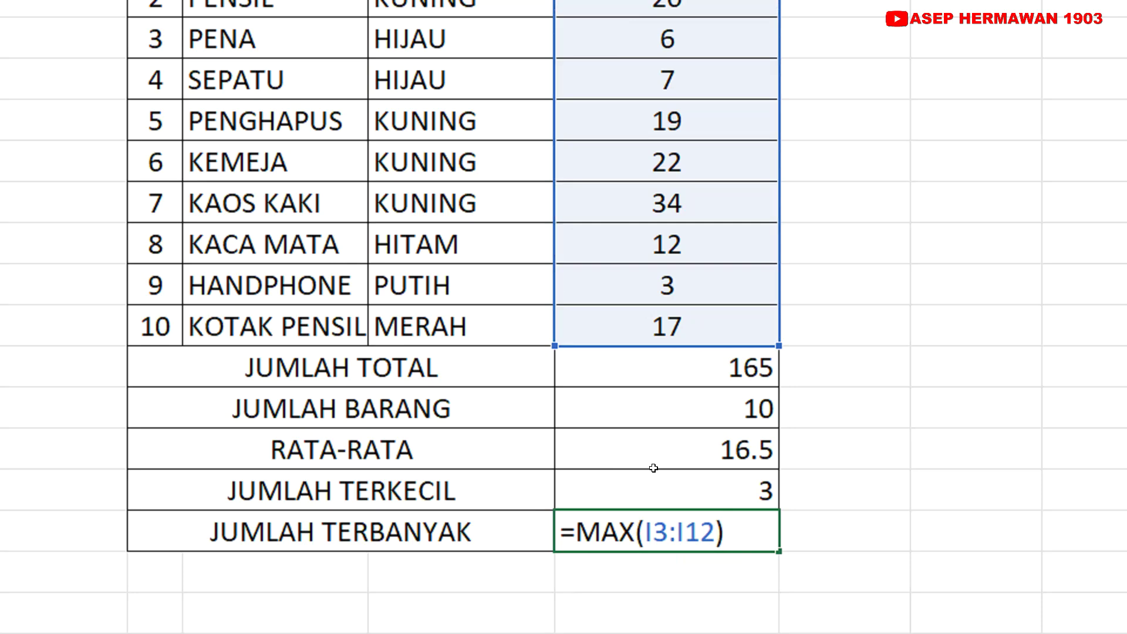
key(Return)
click(692, 531)
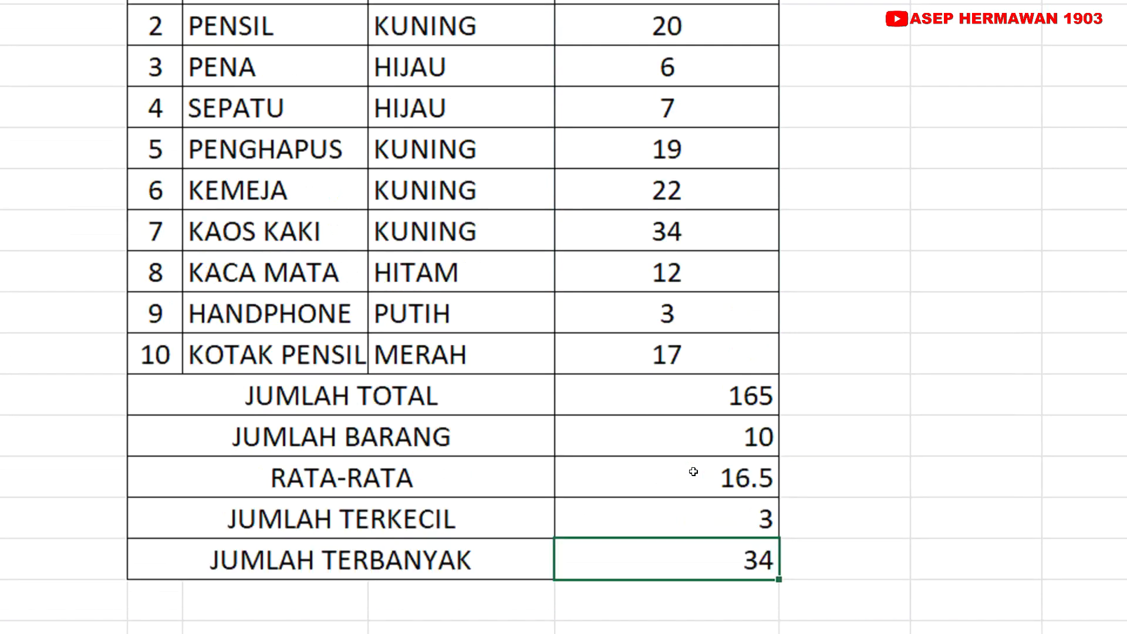
scroll(699, 395, up, 1)
drag(666, 145, 712, 464)
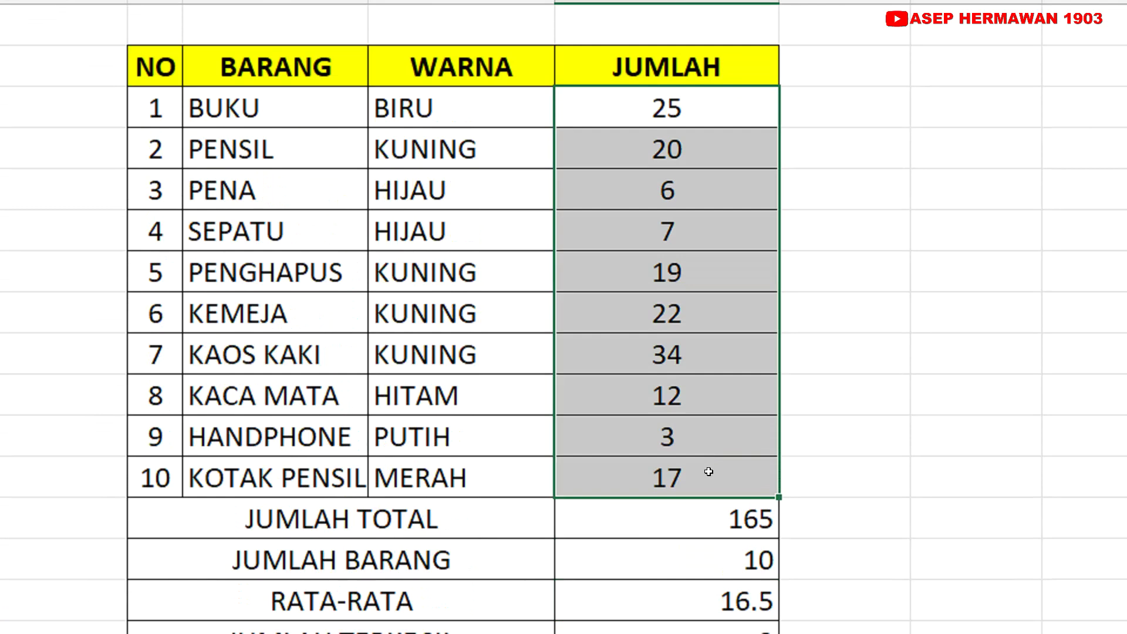
scroll(705, 469, down, 2)
click(712, 451)
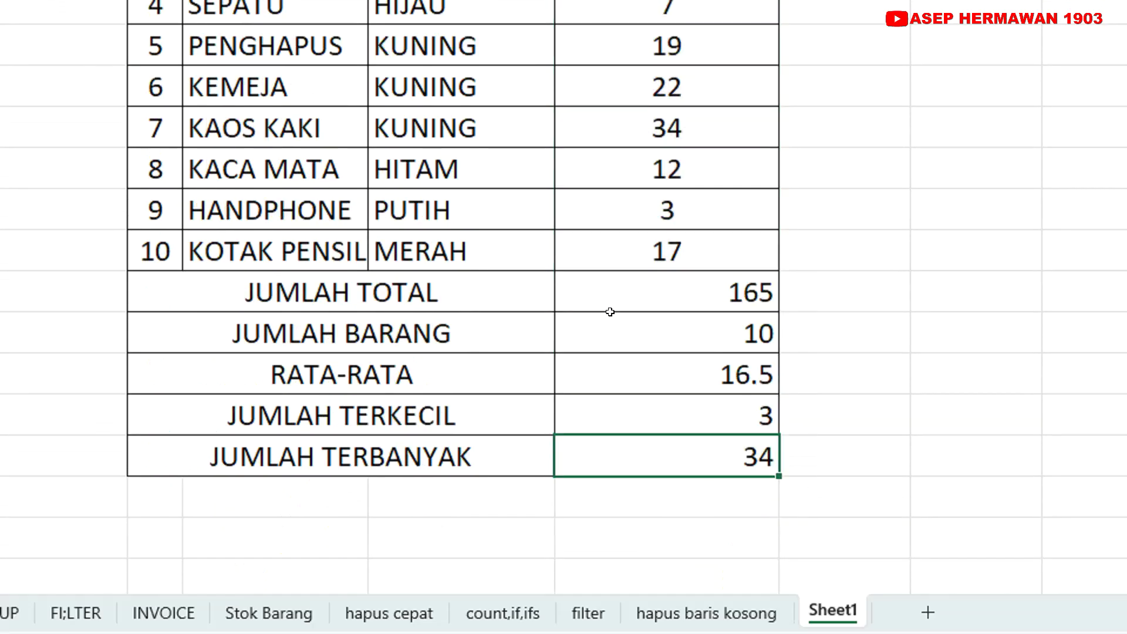
scroll(508, 151, up, 1)
scroll(446, 155, up, 1)
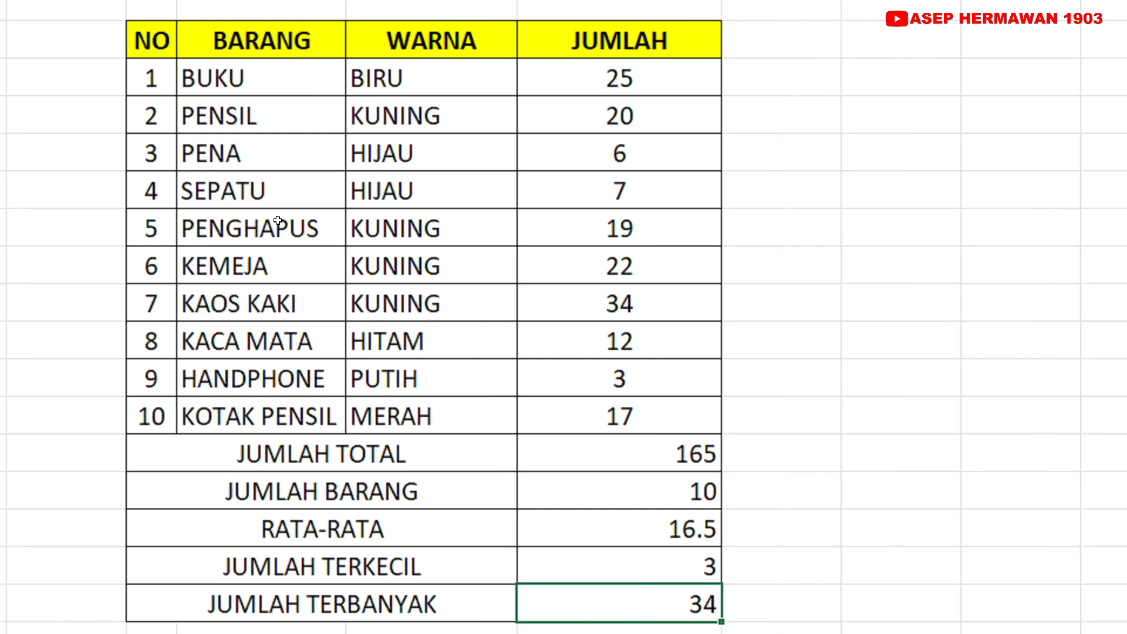
click(350, 446)
click(350, 447)
click(353, 391)
click(352, 428)
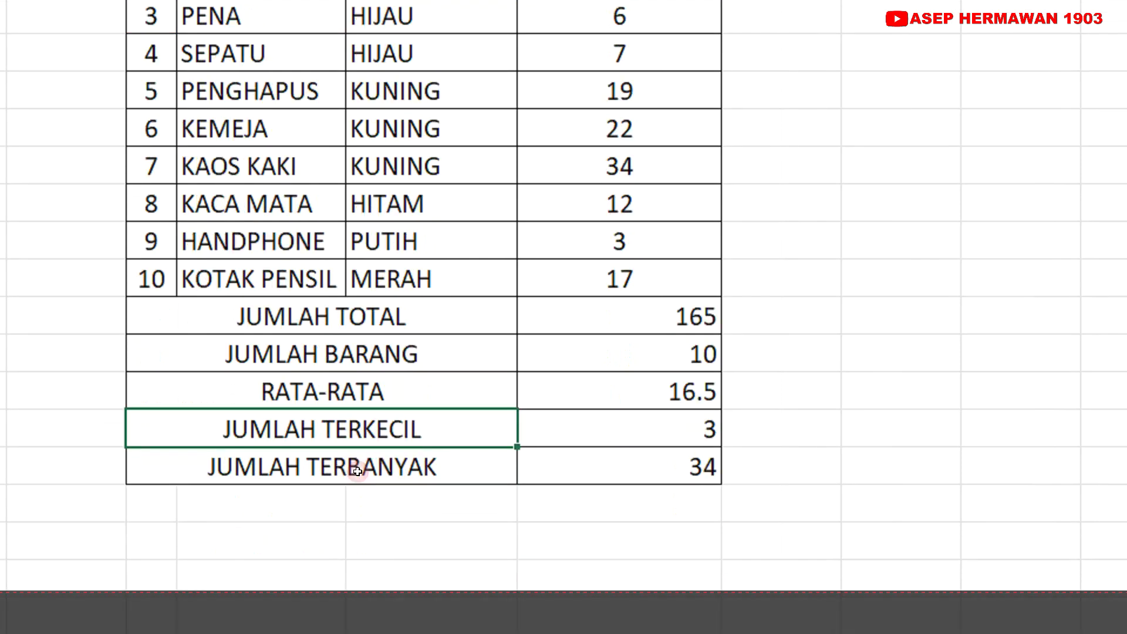
click(352, 465)
drag(433, 321, 647, 308)
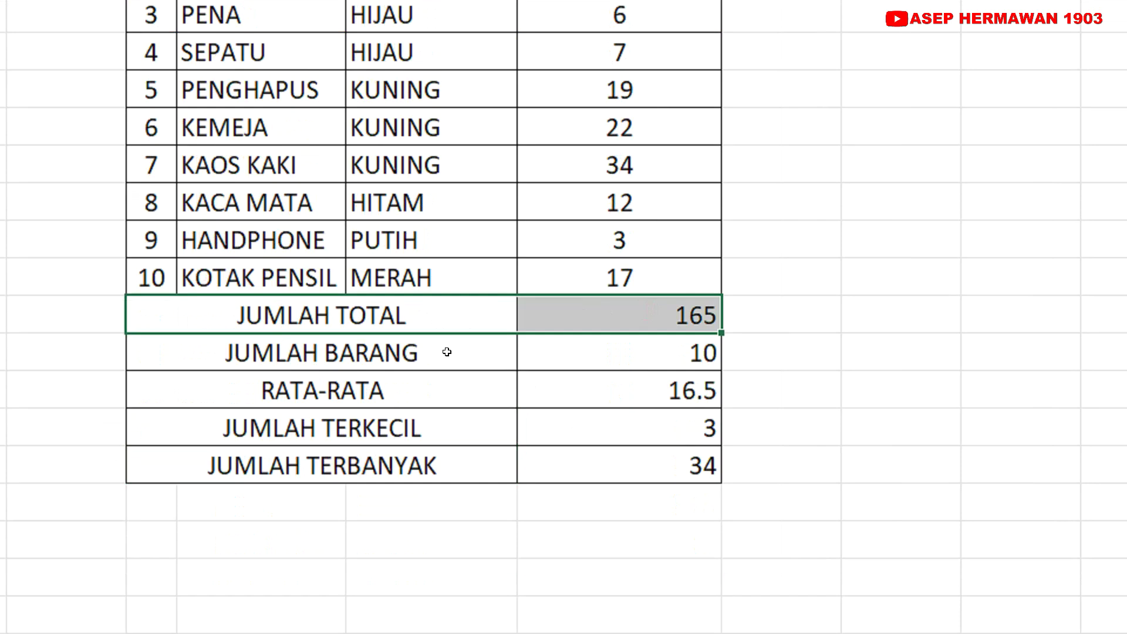
drag(447, 352, 647, 349)
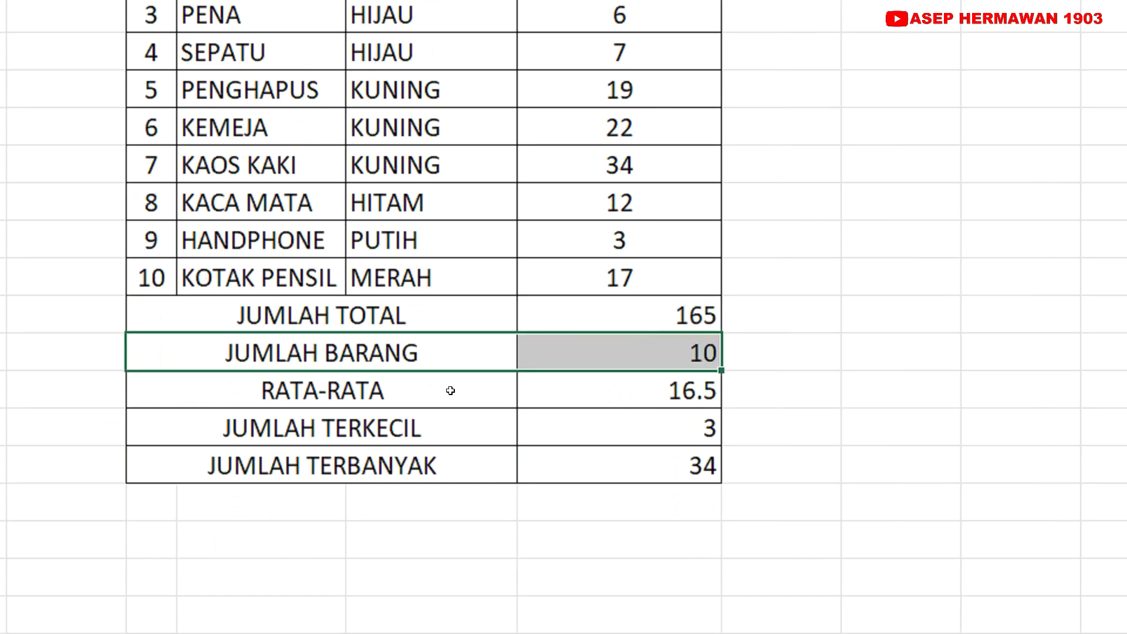
drag(450, 391, 646, 398)
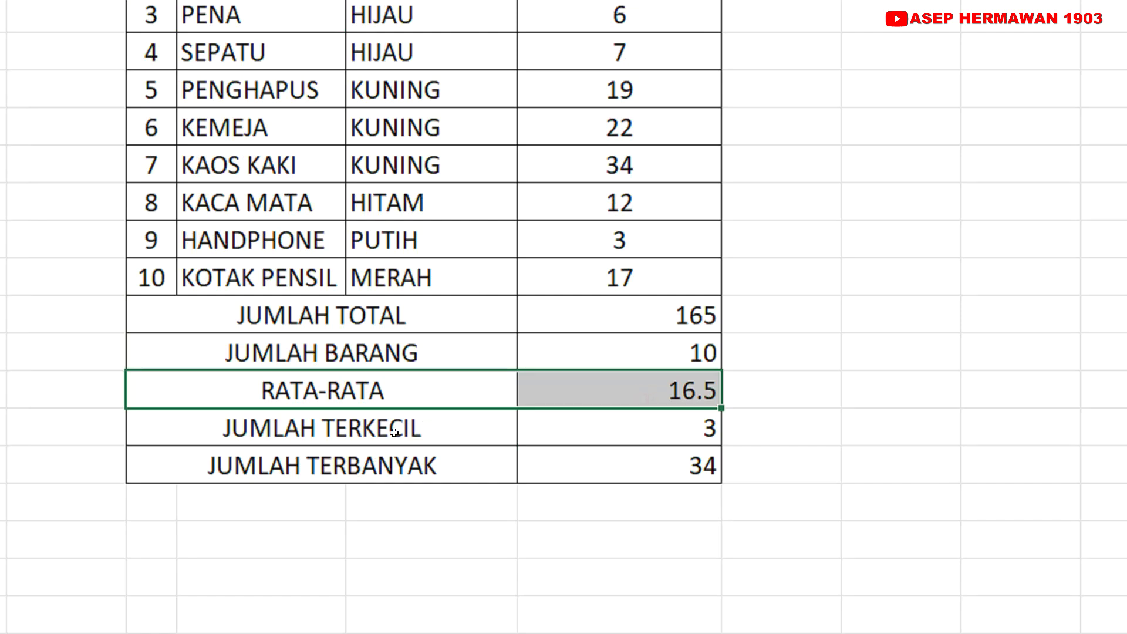
drag(394, 433, 569, 427)
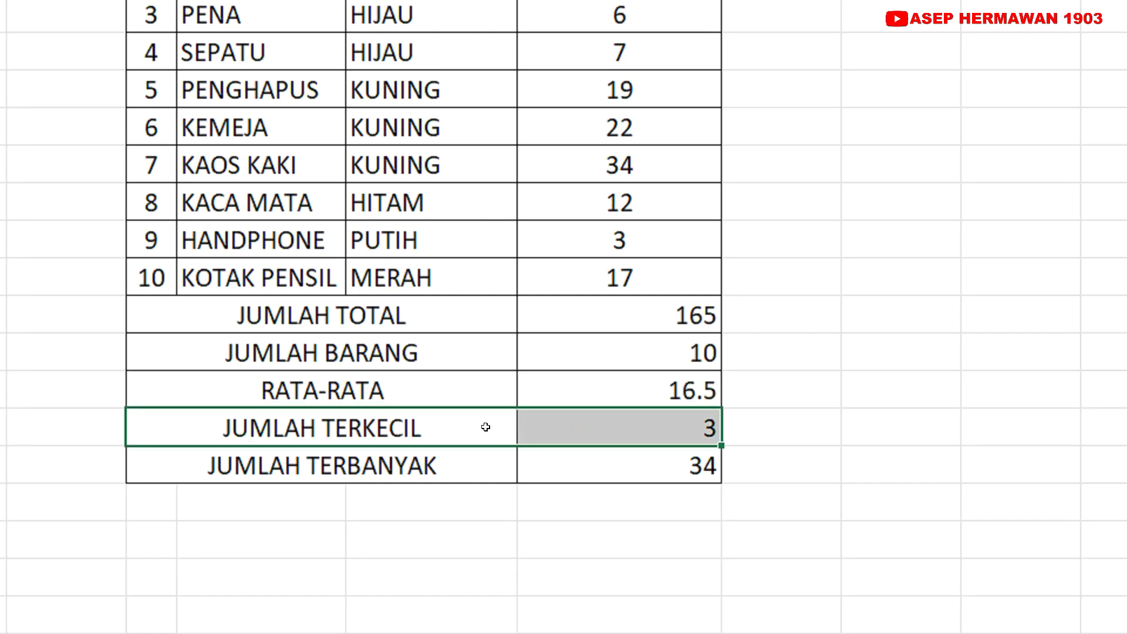
click(486, 455)
drag(486, 455, 585, 461)
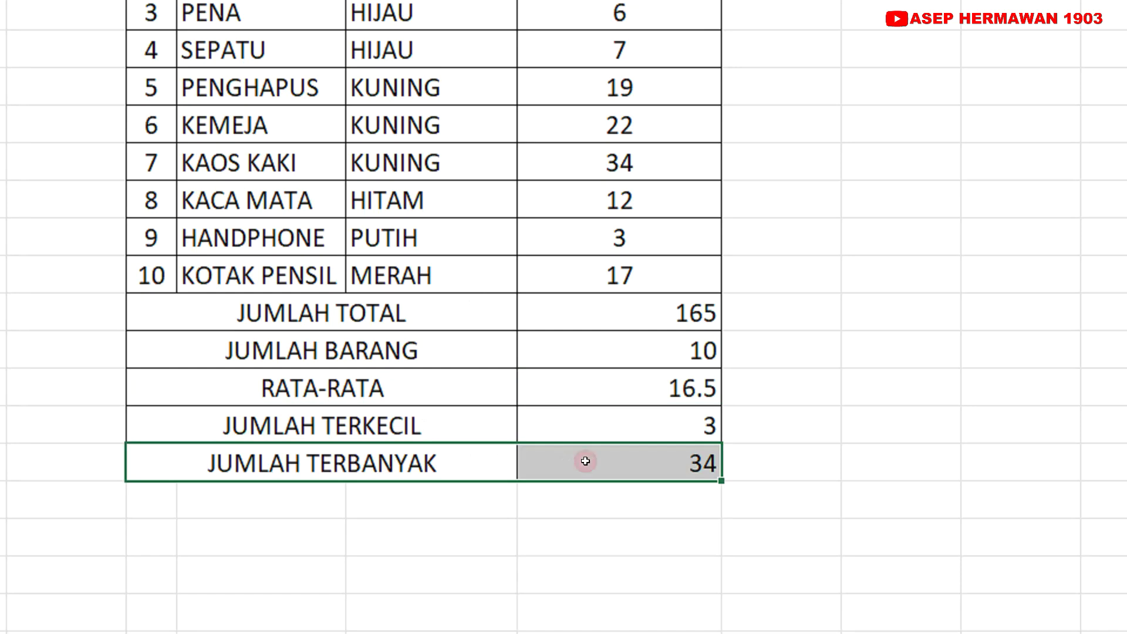